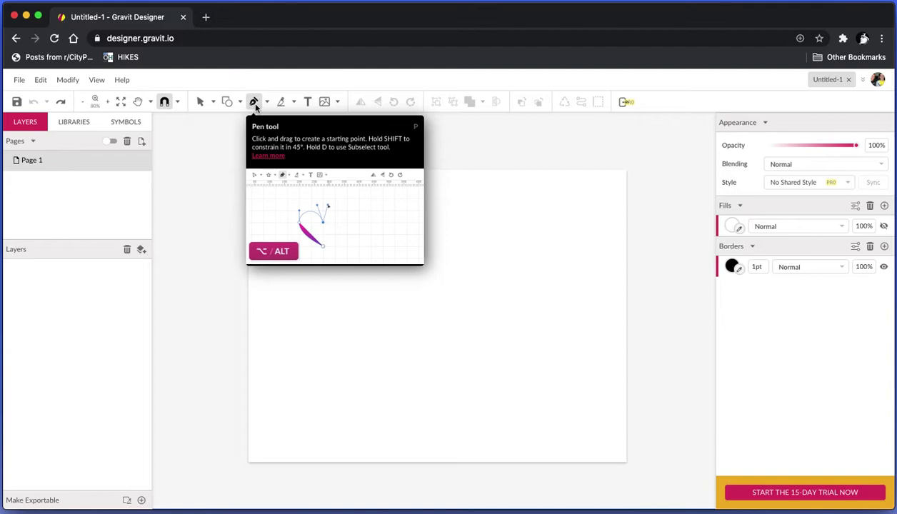
Step: Draw a closed five-sided polygon with straight edges on the blank page with the Pen tool, about 6.06 wide and 4.03 high
left_click(253, 101)
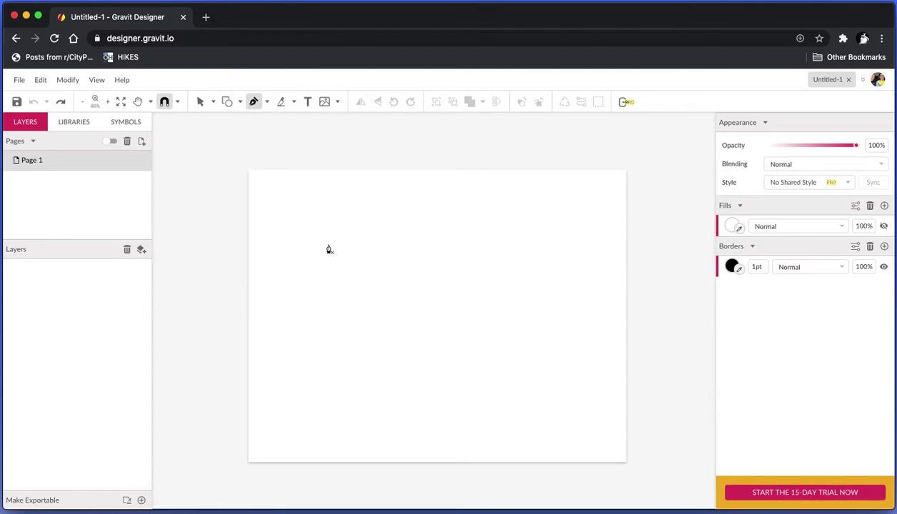
left_click(328, 248)
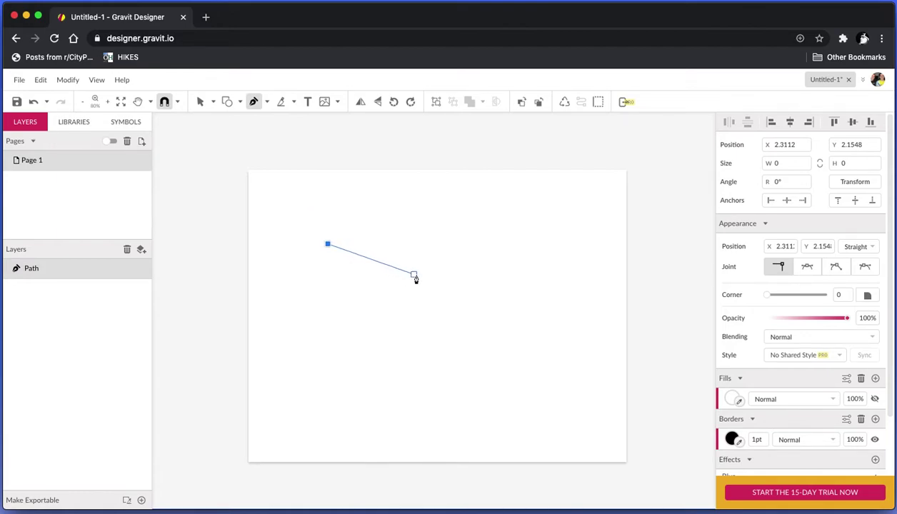
left_click(449, 279)
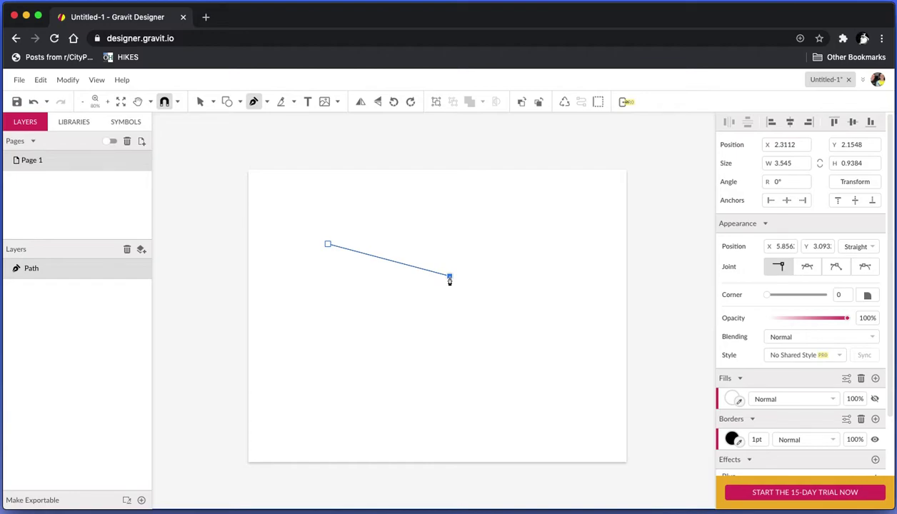
left_click(509, 352)
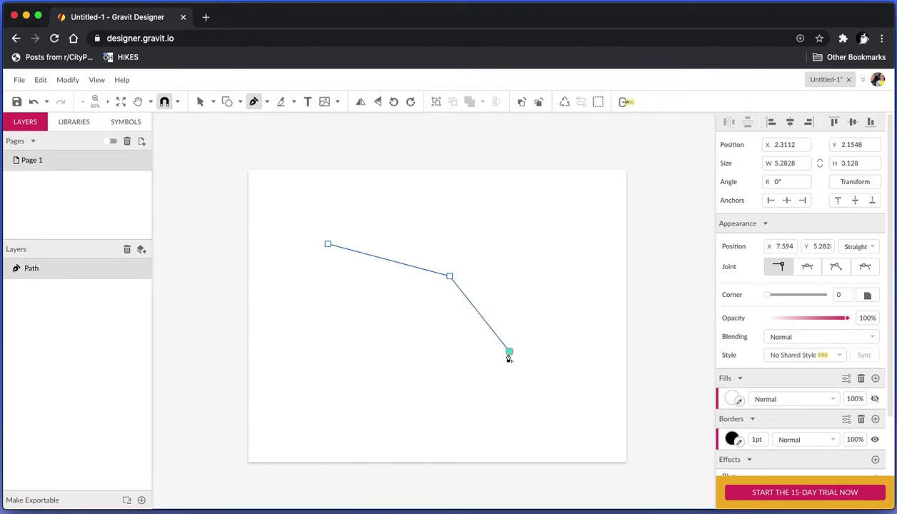
left_click(422, 383)
left_click(301, 314)
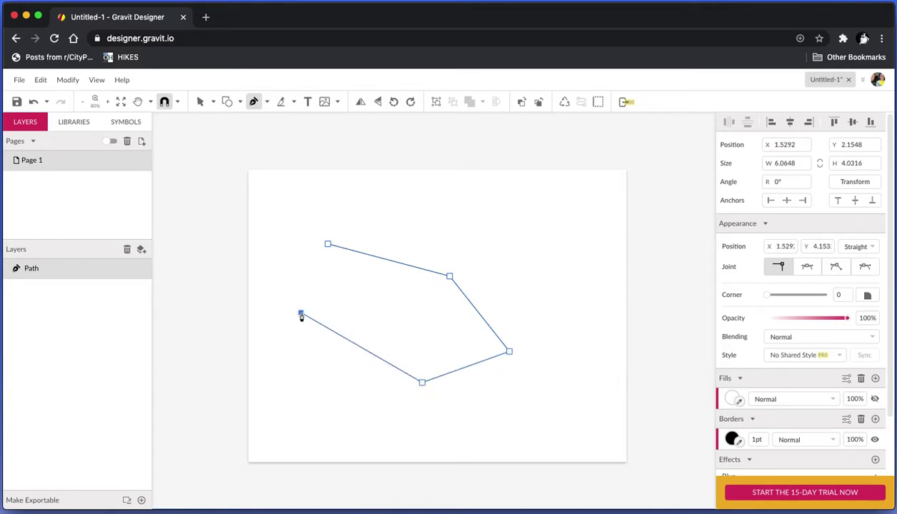
left_click(328, 245)
Step: Remove the polygon's anchor points one by one with the Pen tool, leaving only its upper starting point
left_click(450, 277)
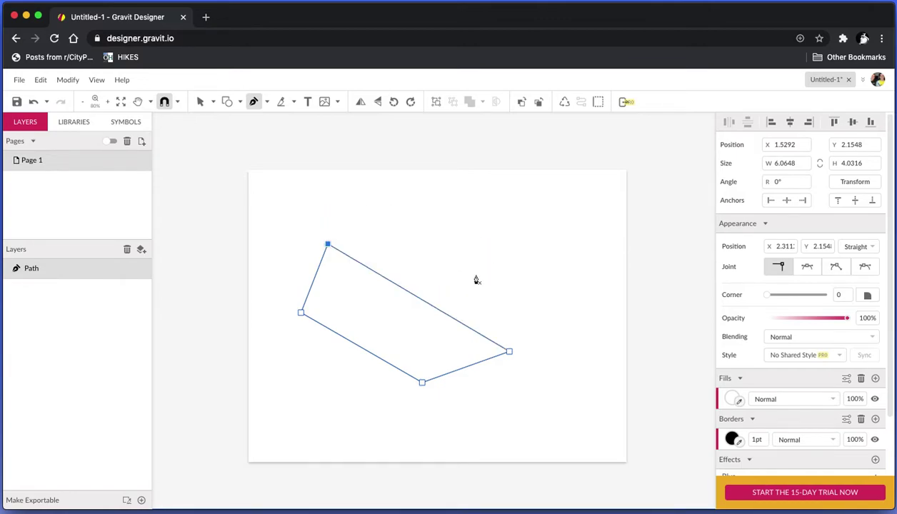
left_click(509, 352)
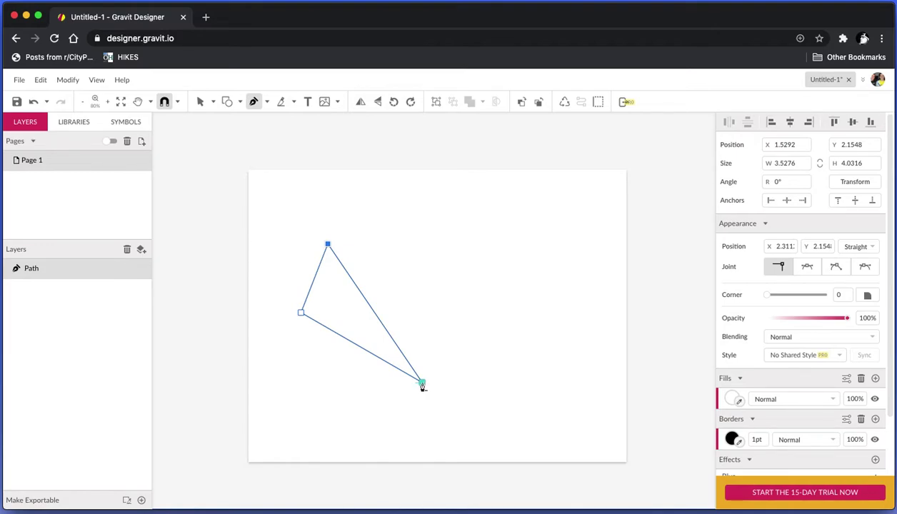
key("super+z")
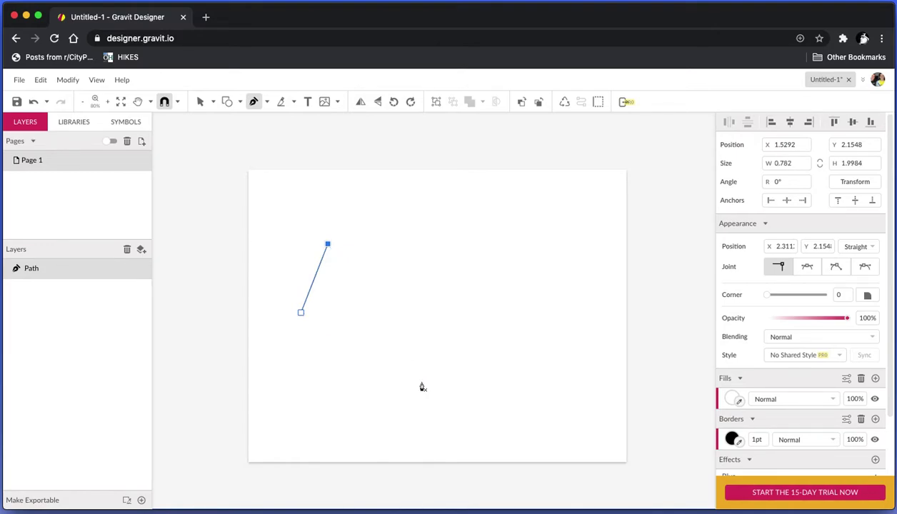
key("super+z")
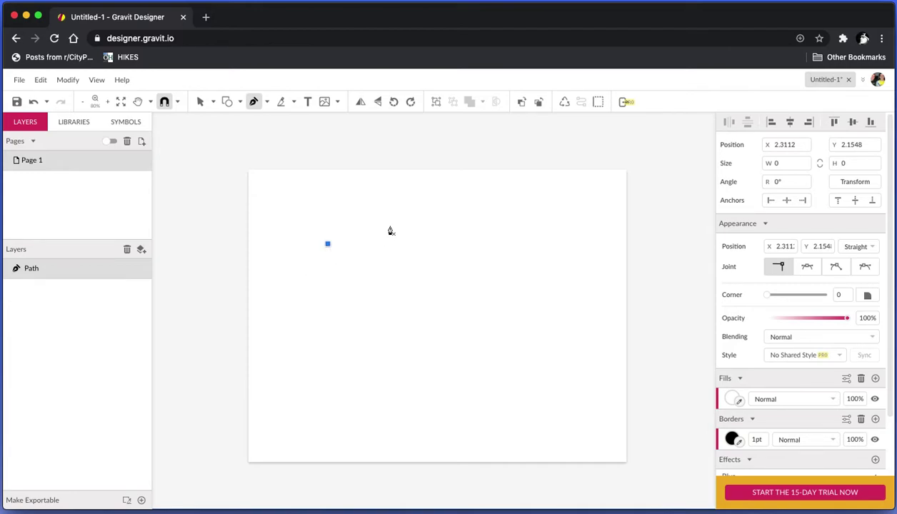
Step: Clear the selection of the leftover path so a new one can be started, declining the cloud sync offer
key("super+shift+a")
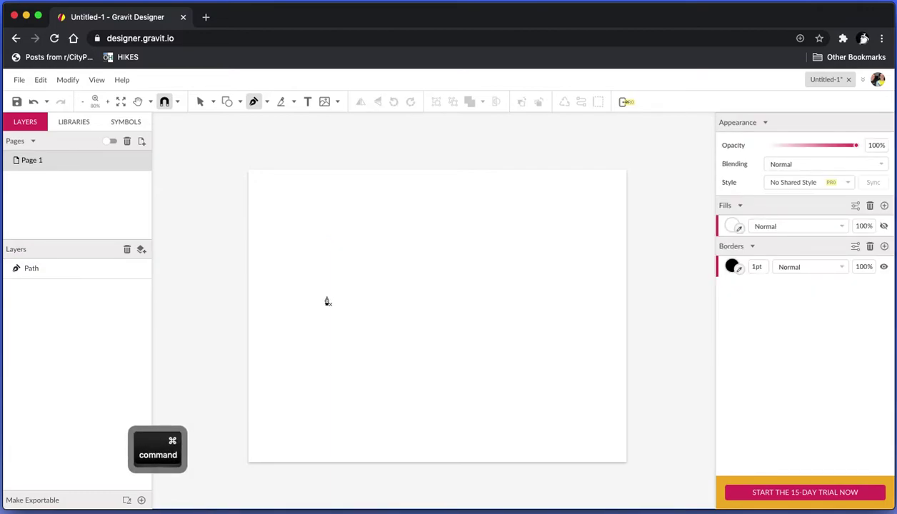
key("super+s")
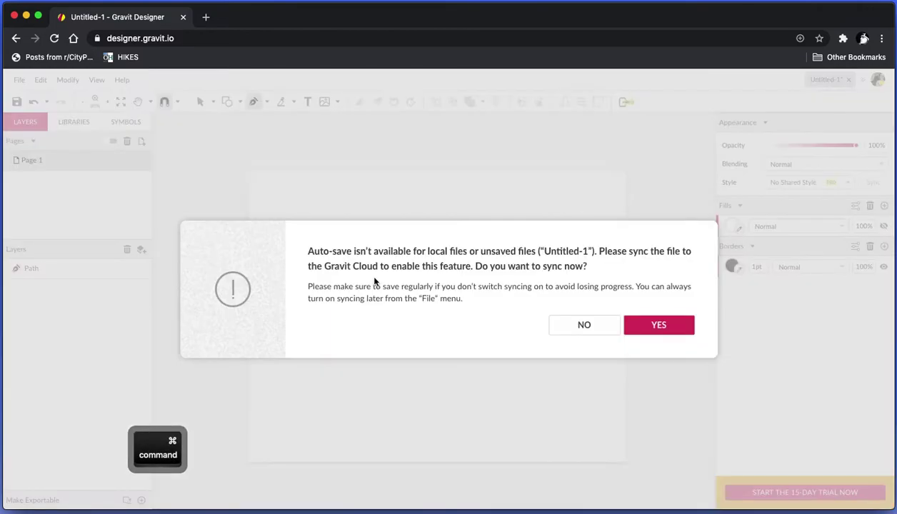
left_click(602, 326)
key("super+a")
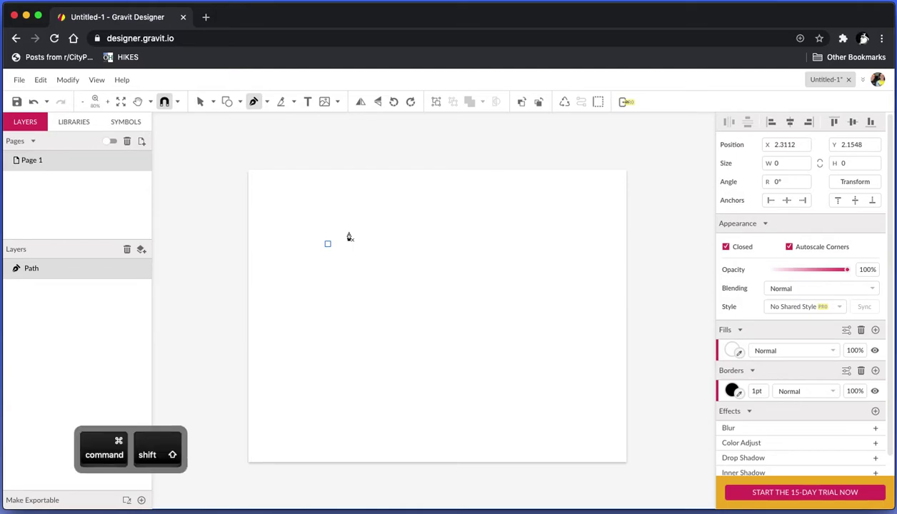
key("super+shift+a")
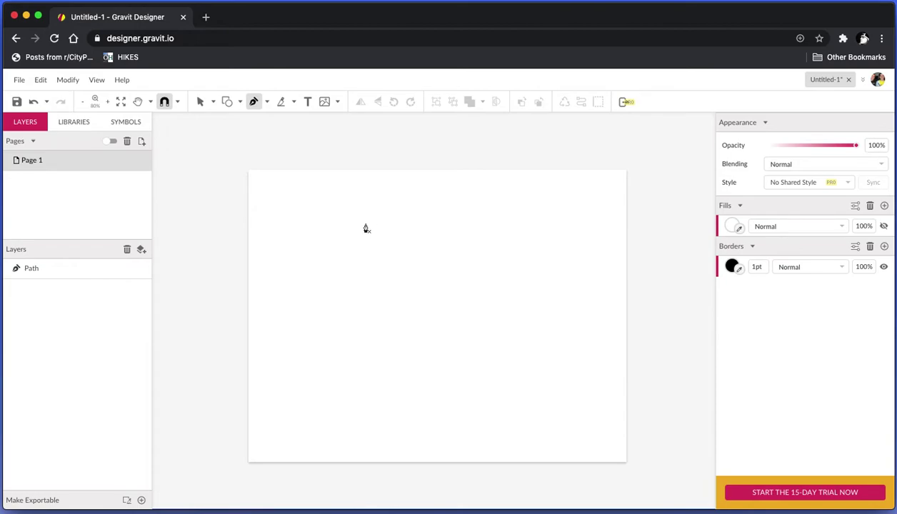
Step: Start a new path with two curved segments, retracting the outgoing handle at each curve's end point
left_click(365, 224)
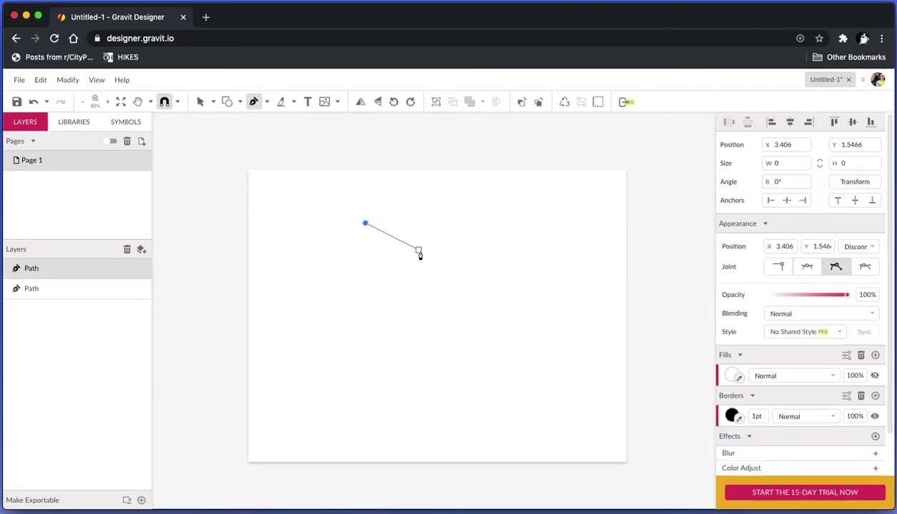
left_click_drag(491, 271, 480, 405)
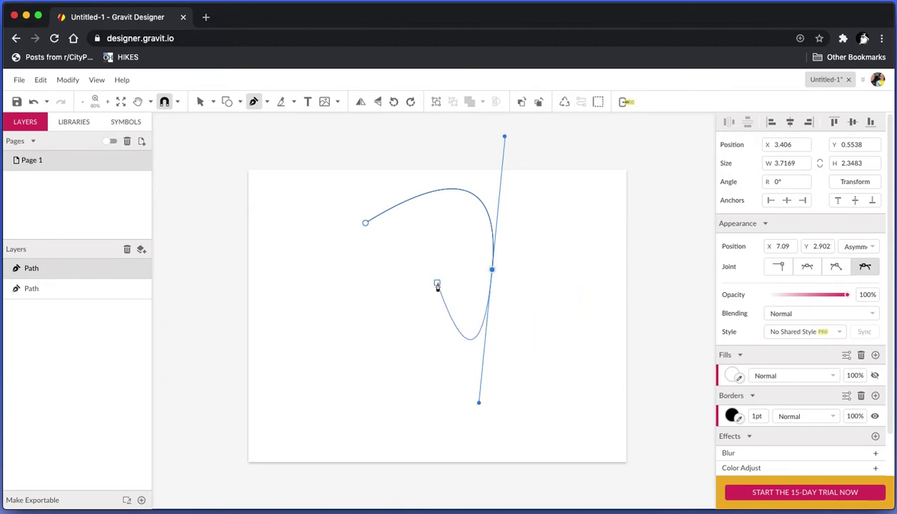
left_click(492, 274)
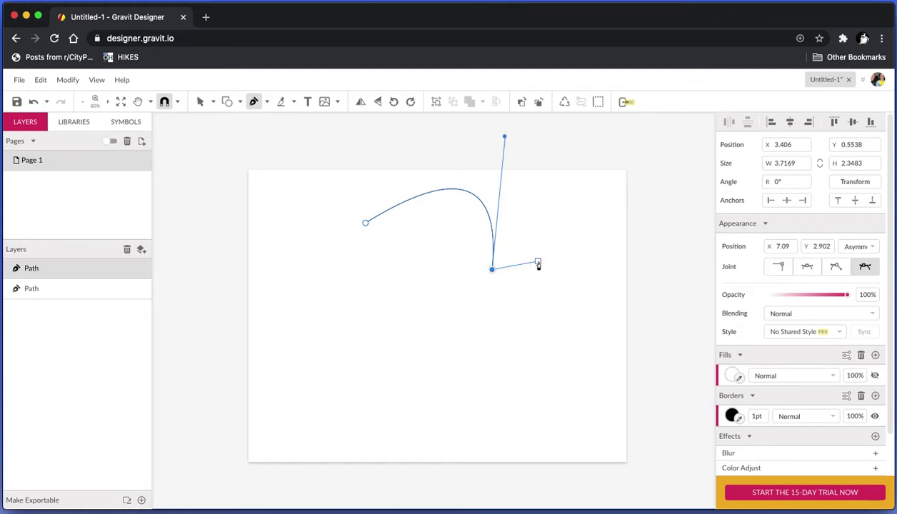
left_click_drag(558, 265, 574, 314)
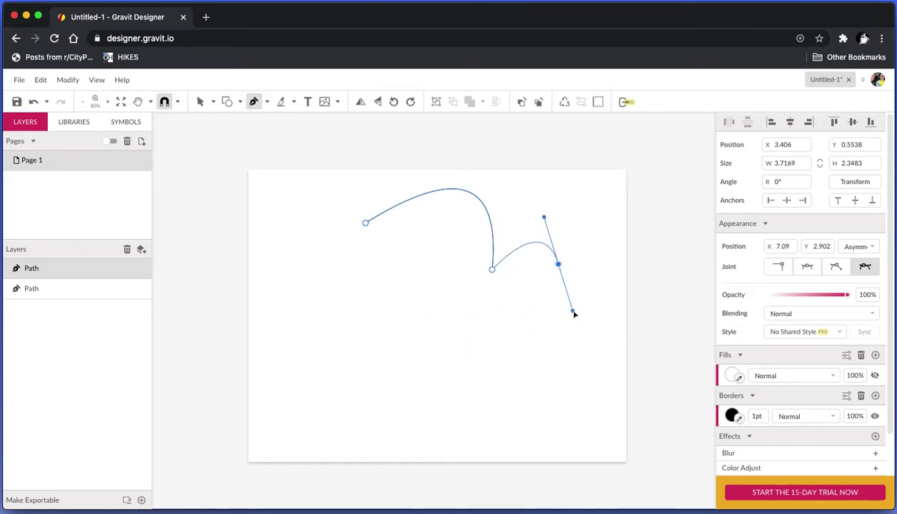
left_click(561, 276)
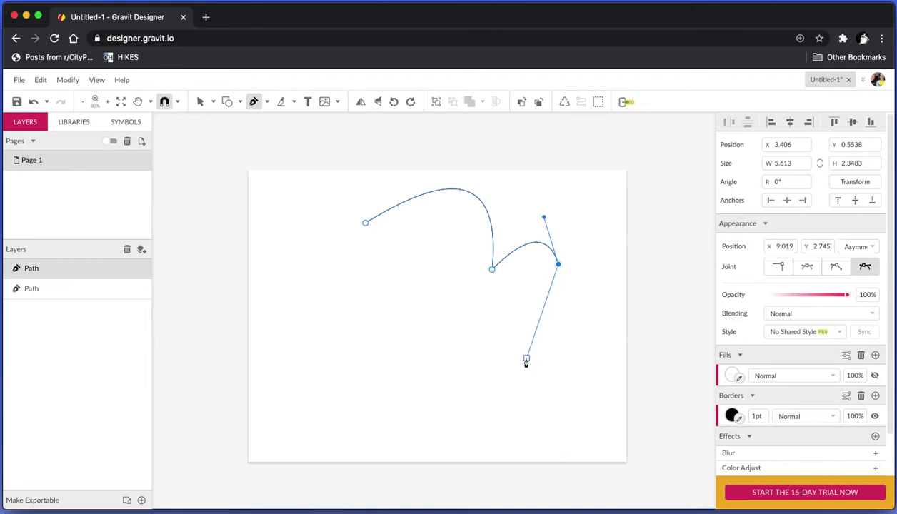
Step: Continue the curved path with smooth and corner points around the lower part of the page and close it at its starting point
left_click(415, 365)
left_click_drag(415, 367, 293, 384)
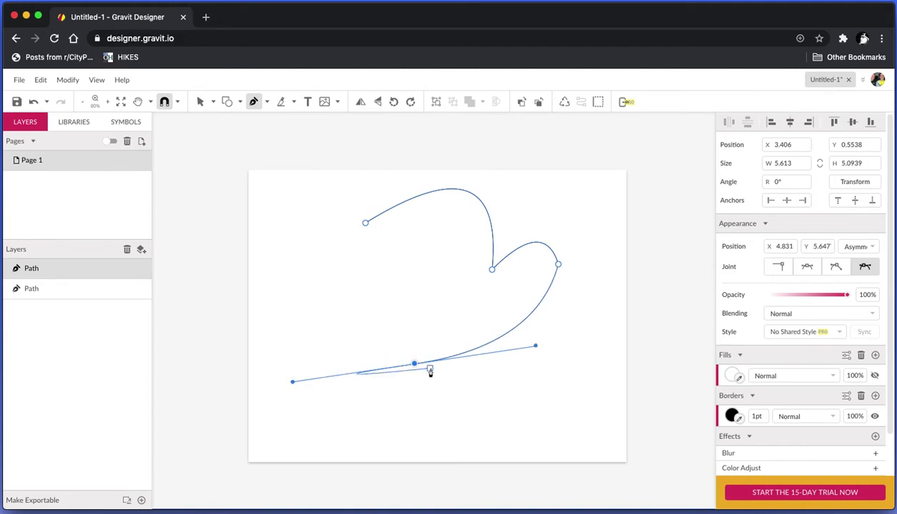
left_click(423, 432)
left_click_drag(278, 420, 263, 350)
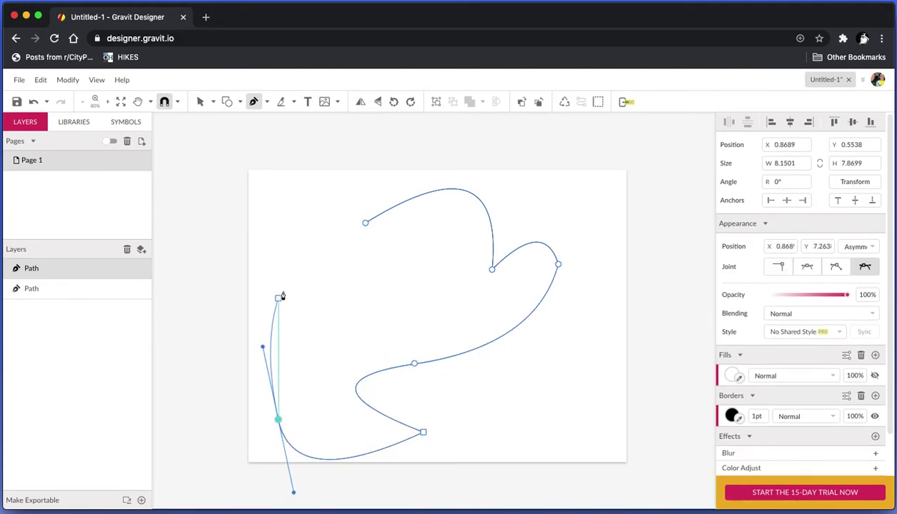
left_click_drag(309, 277, 340, 306)
left_click(309, 277)
left_click(365, 222)
scroll(690, 392, "right", 3)
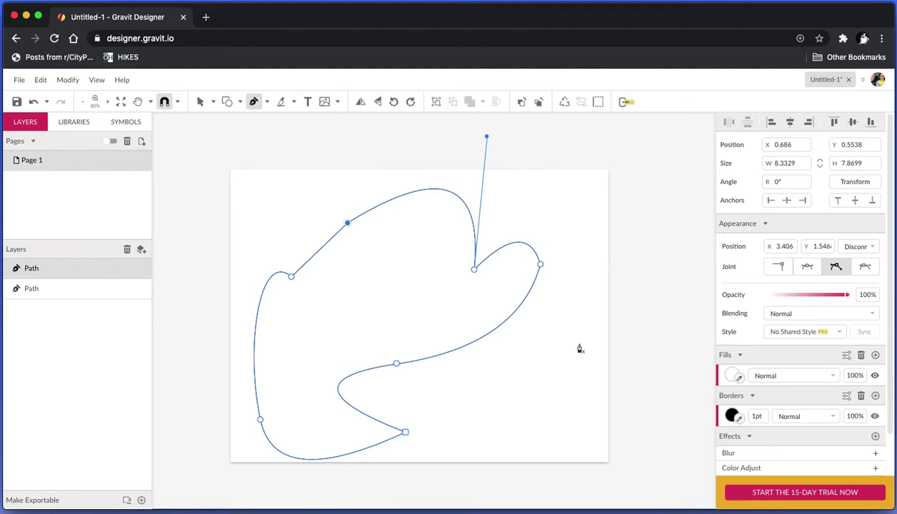
Step: Undo every point of the curved path
key("super+z")
key("super+z")
key("super+z")
key("super+z")
key("super+z")
key("super+z")
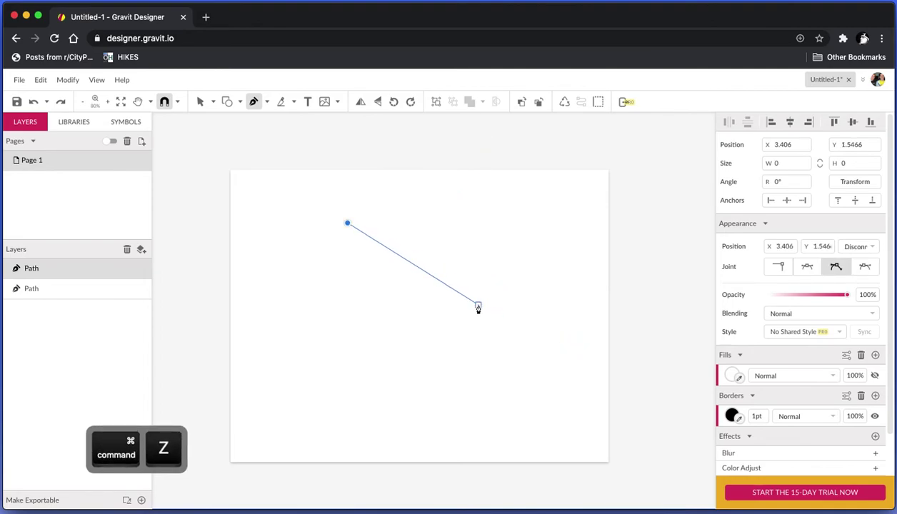
key("super+z")
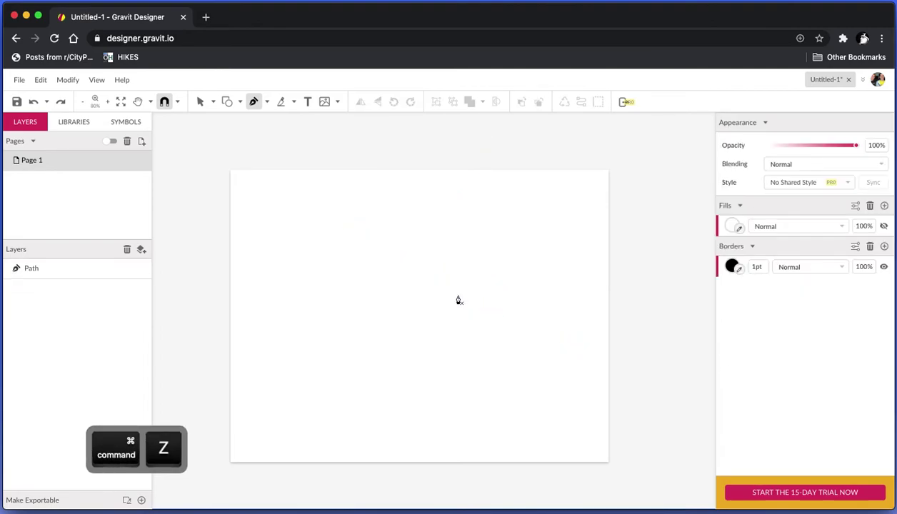
Step: Draw a closed five-sided polygon with straight top, bottom and left edges, about 4.24 wide and 4.40 high
left_click(332, 219)
left_click(435, 258)
left_click(382, 371)
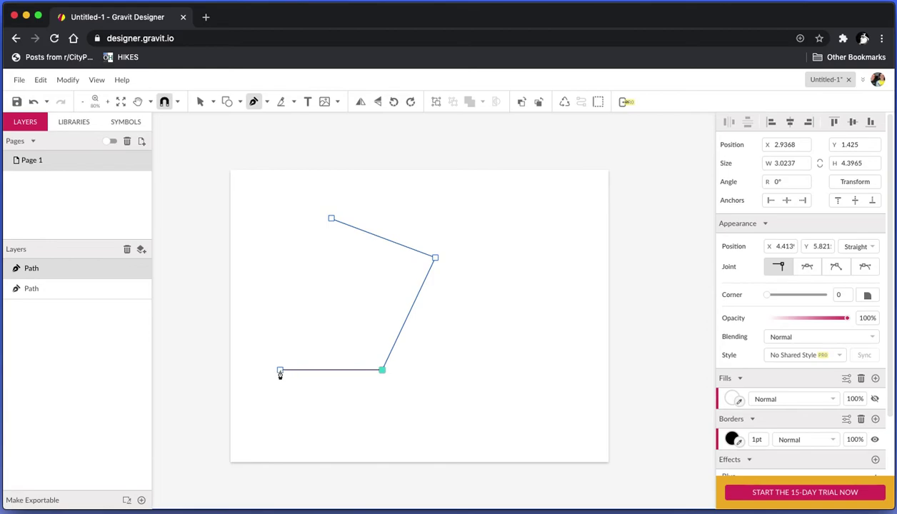
left_click(289, 370)
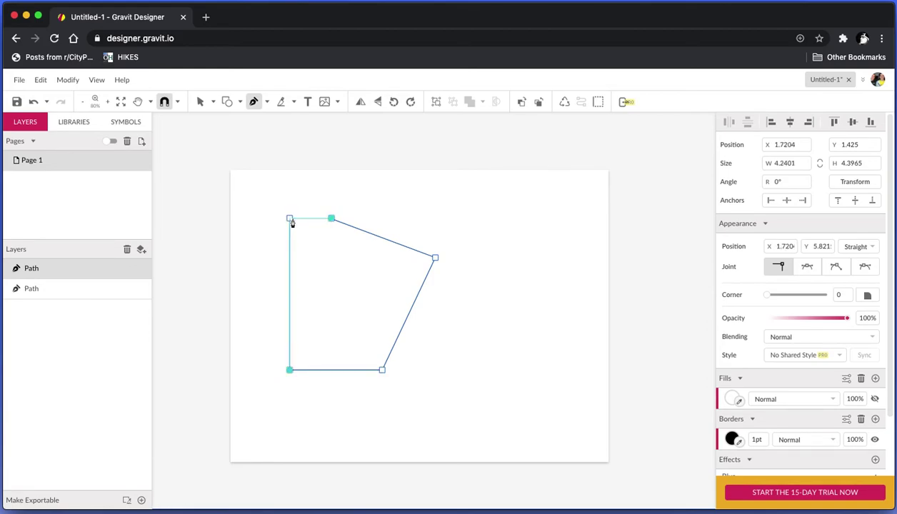
left_click(290, 219)
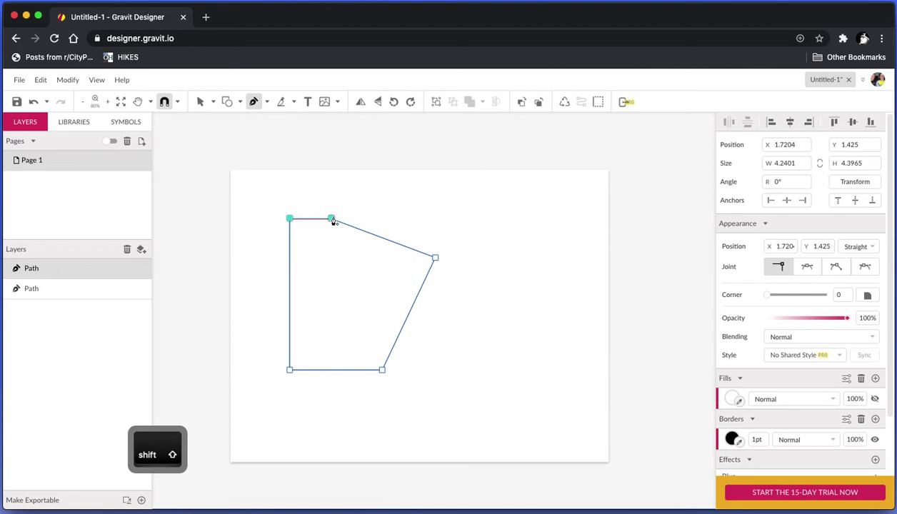
left_click(332, 219)
Step: Draw a closed upright rectangle beside the polygon with the Pen tool, constraining its edges, about 1.53 wide and 3.86 high
left_click(515, 208)
left_click(515, 341)
left_click(568, 341, "shift")
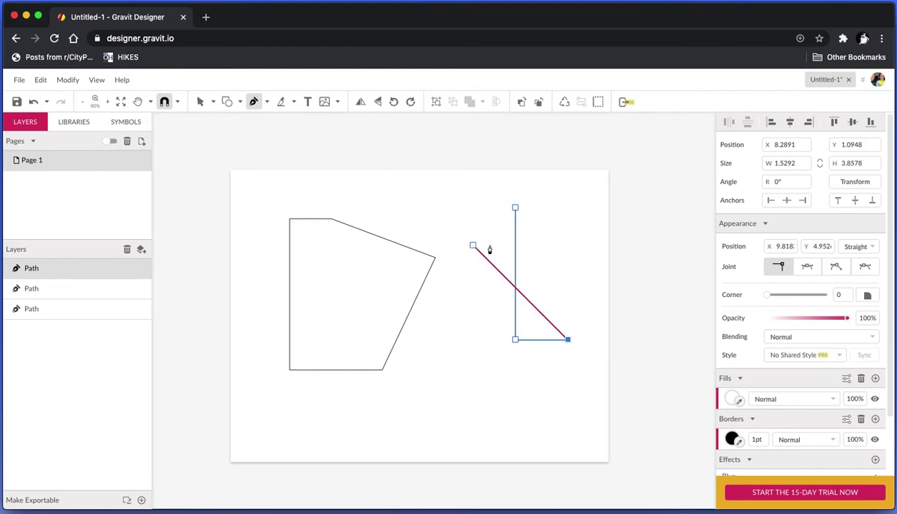
left_click(402, 340)
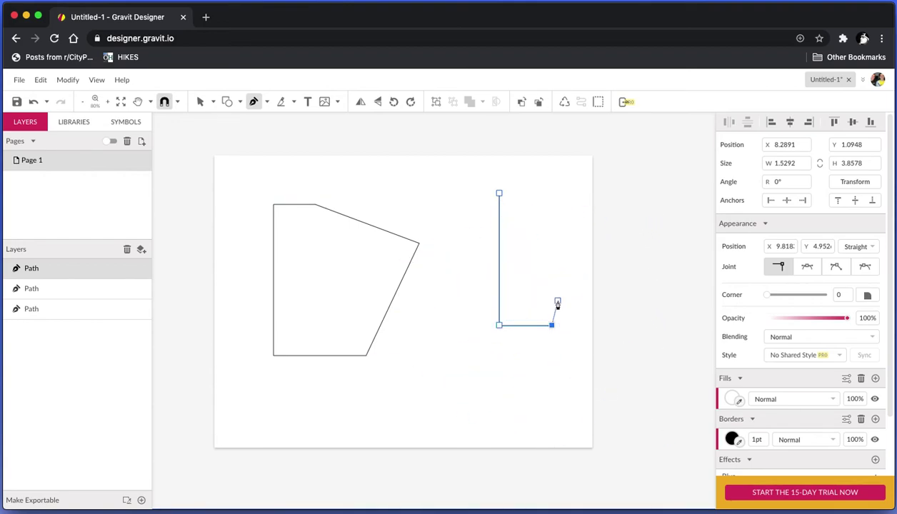
left_click(550, 195, "shift")
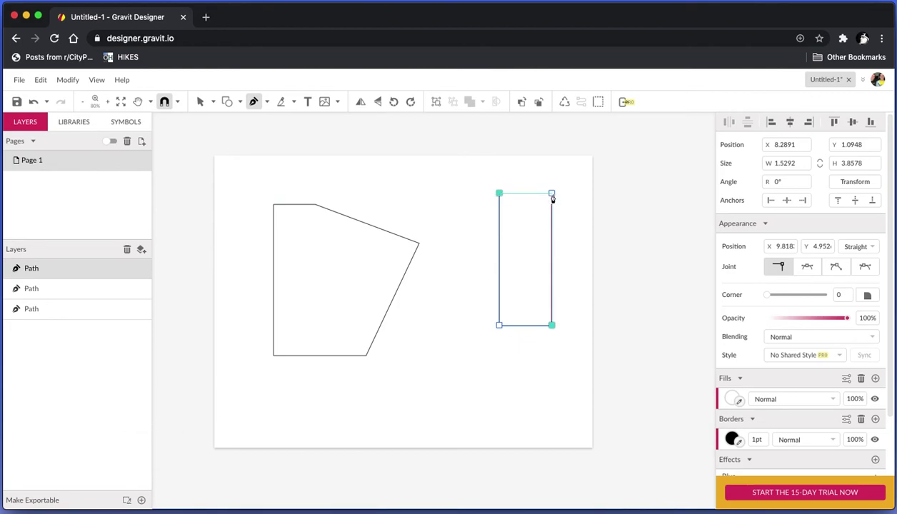
left_click_drag(552, 198, 540, 199)
left_click(500, 193, "shift")
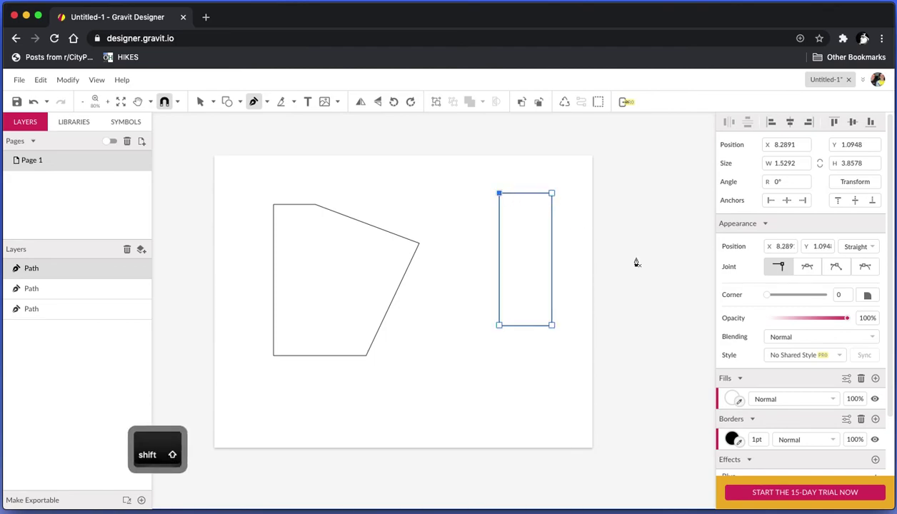
Step: Rotate the rectangle to 1.7° and shrink it to about 1.36 by 3.45, and return to the Pen tool
left_click(200, 102)
mouse_move(525, 211)
left_mouse_down()
mouse_move(476, 236)
mouse_move(537, 204)
left_mouse_up()
left_click_drag(524, 208, 541, 235)
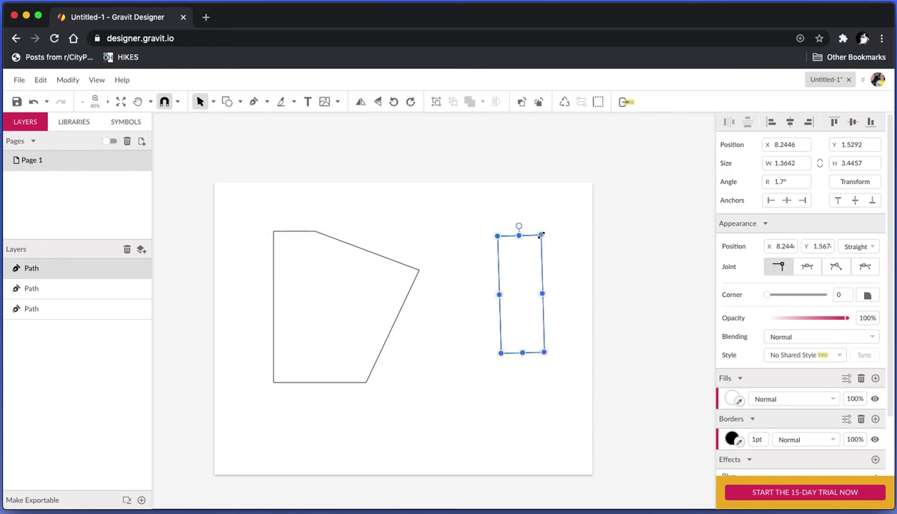
left_click(254, 102)
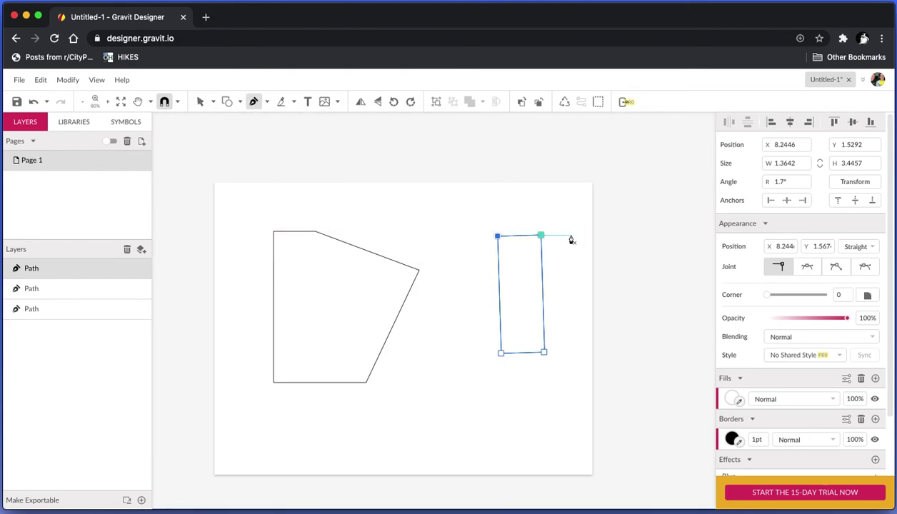